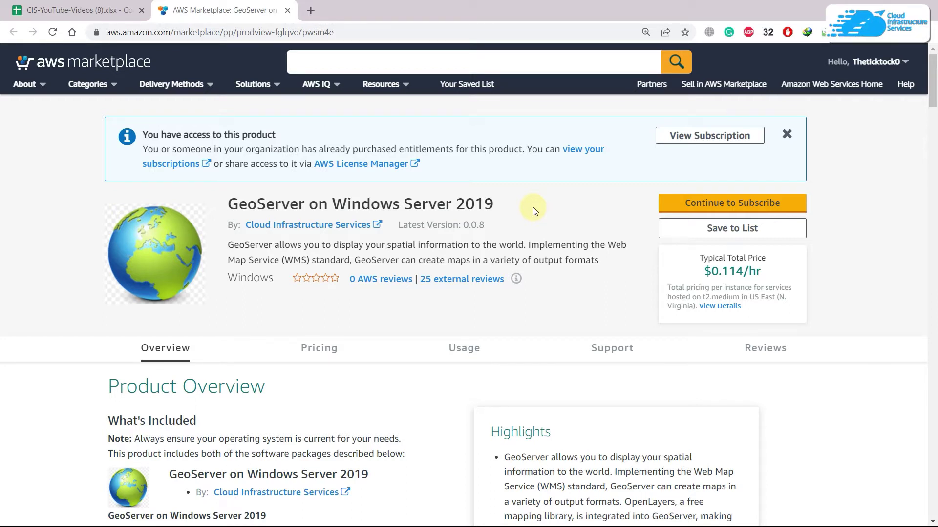
- Continue to Subscribe on the GeoServer on Windows Server 2019 Marketplace listing
click(739, 200)
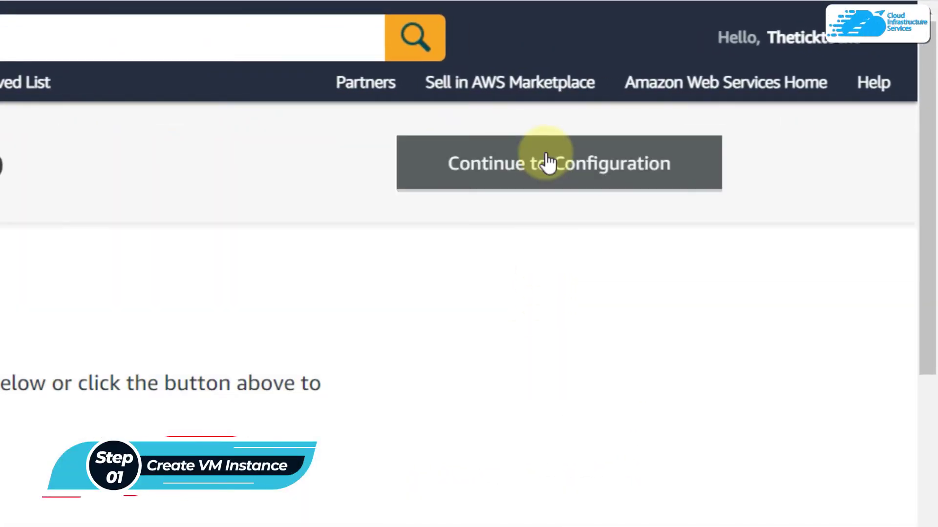
- Proceed past configuration to the launch page and launch with the Launch through EC2 action
click(547, 162)
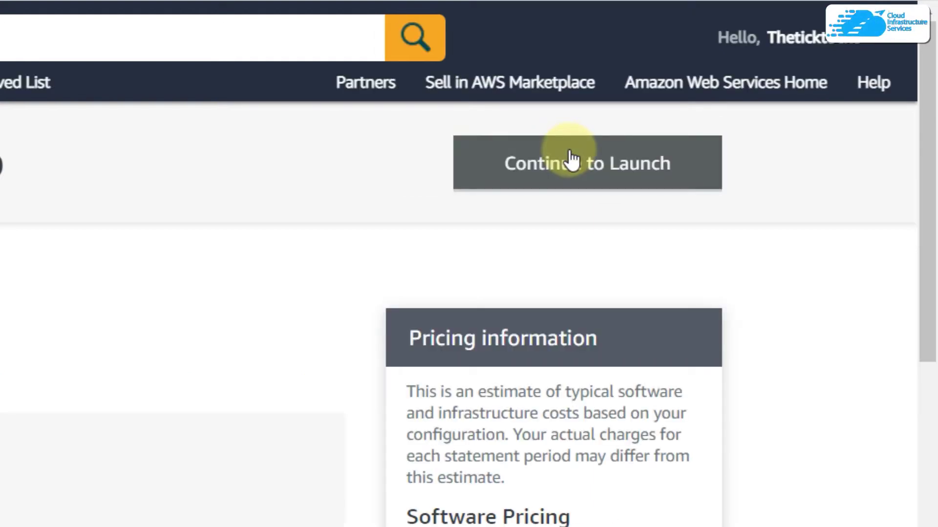
click(596, 163)
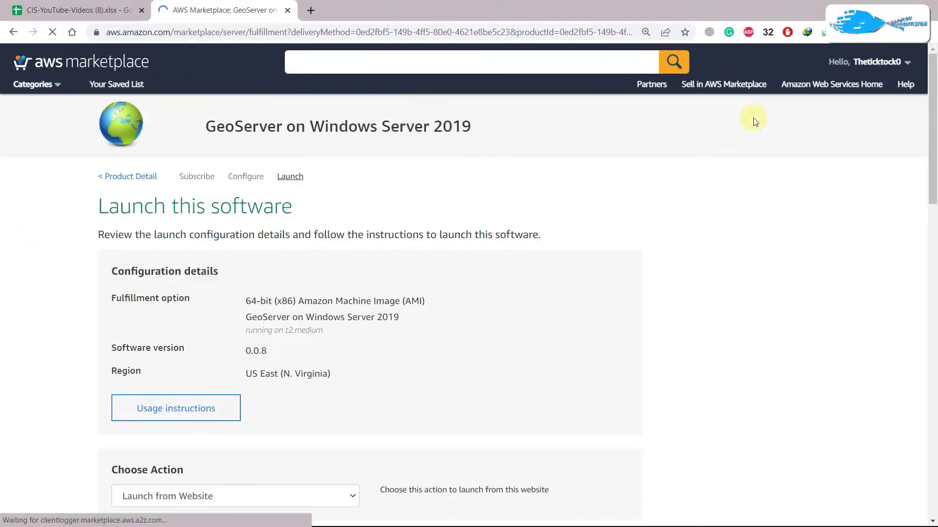
scroll(753, 118, down, 3)
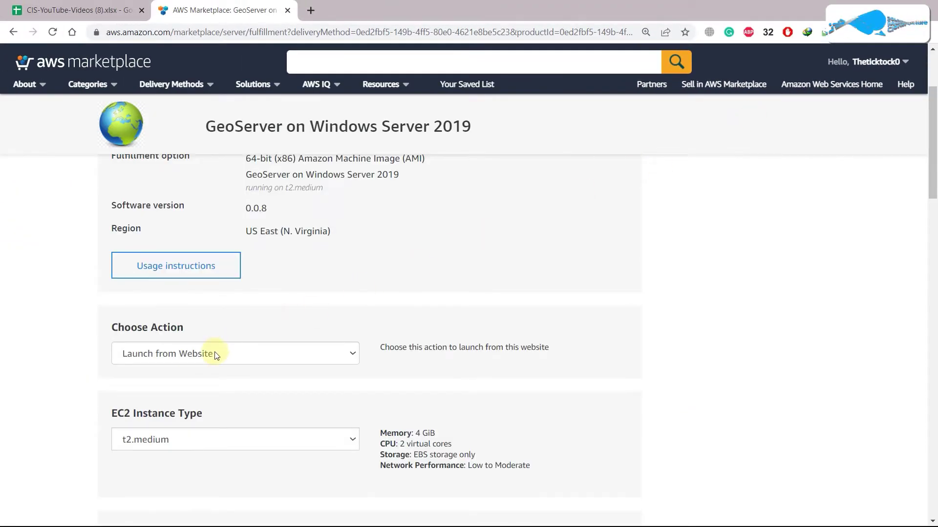
click(233, 352)
key(Up)
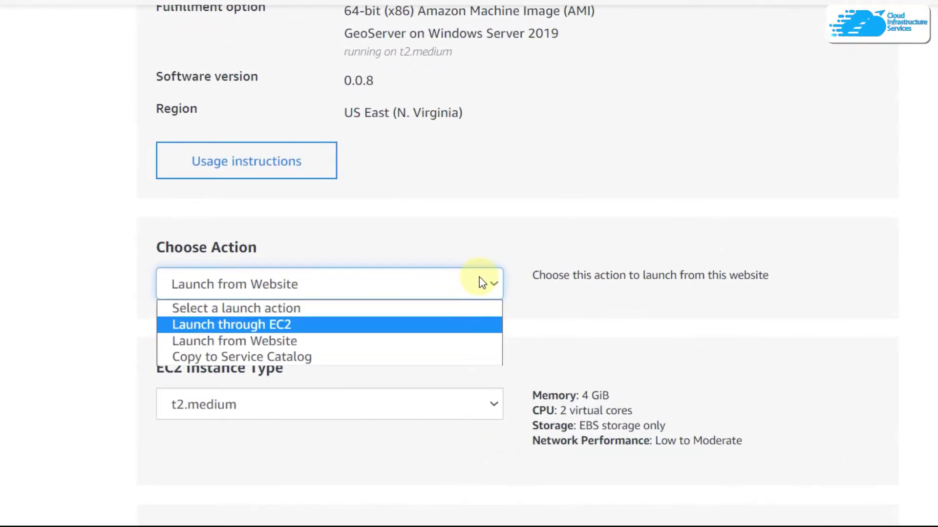
click(246, 332)
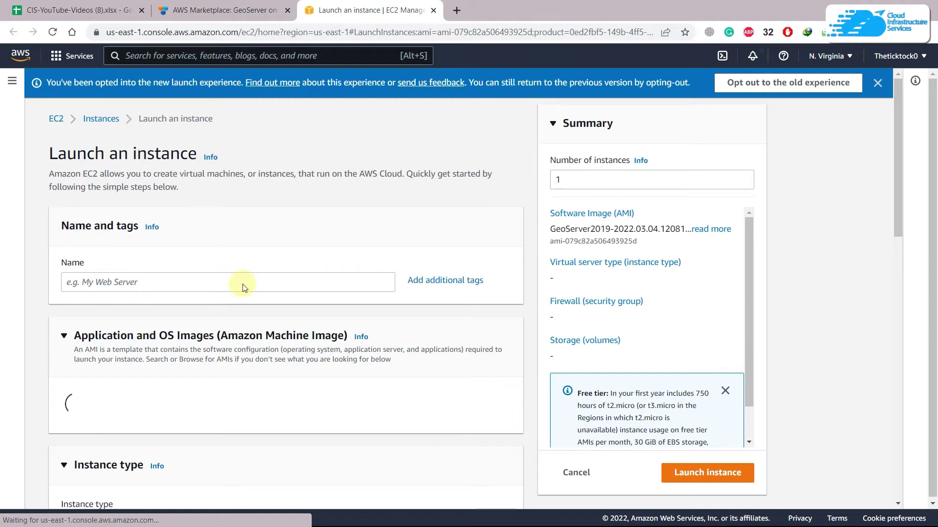
- Name the instance 'geoser' and open the Key pair name dropdown
click(244, 286)
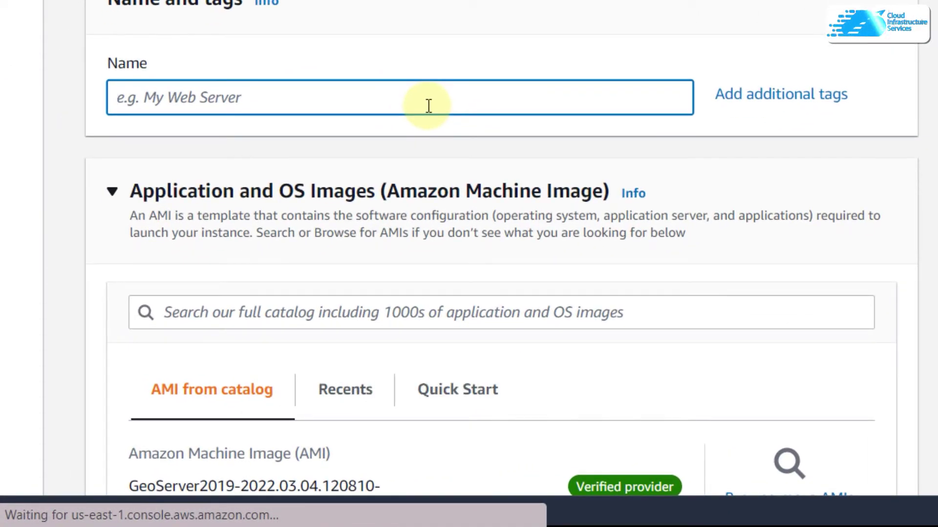
text(geoserver)
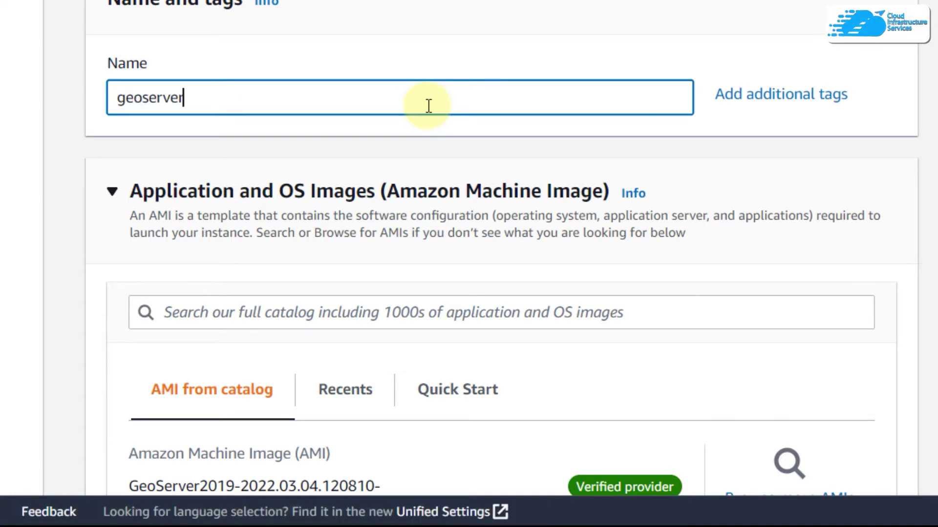
scroll(429, 106, down, 5)
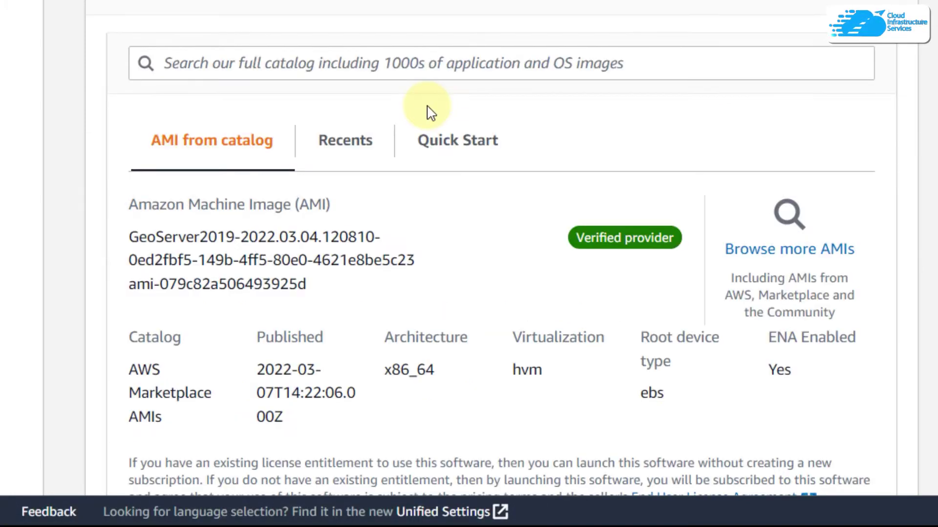
scroll(428, 108, down, 10)
scroll(430, 114, down, 5)
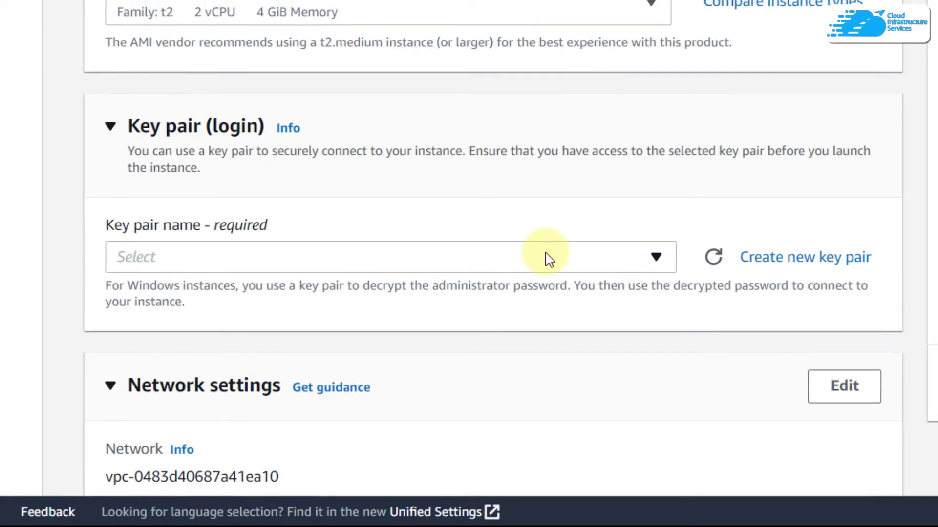
click(552, 254)
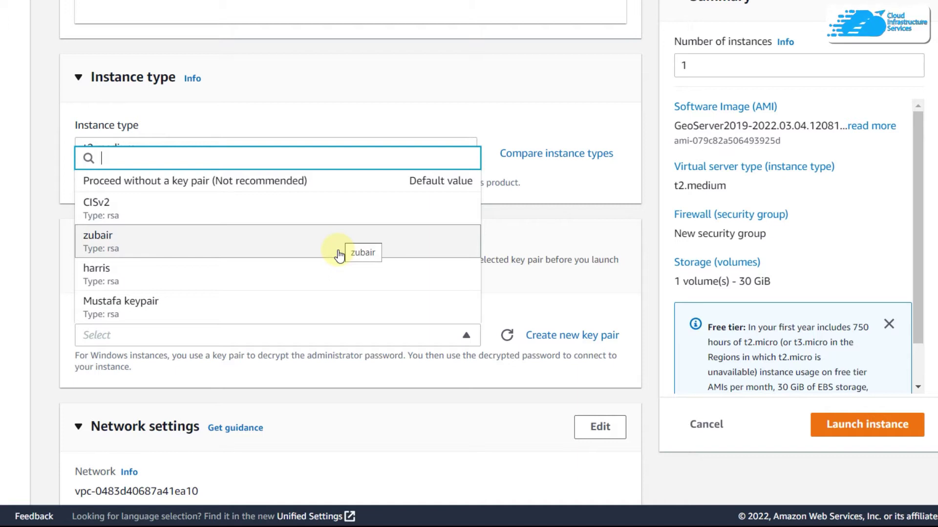
- Cancel creating a new key pair, select an existing key pair, and launch the instance
click(543, 337)
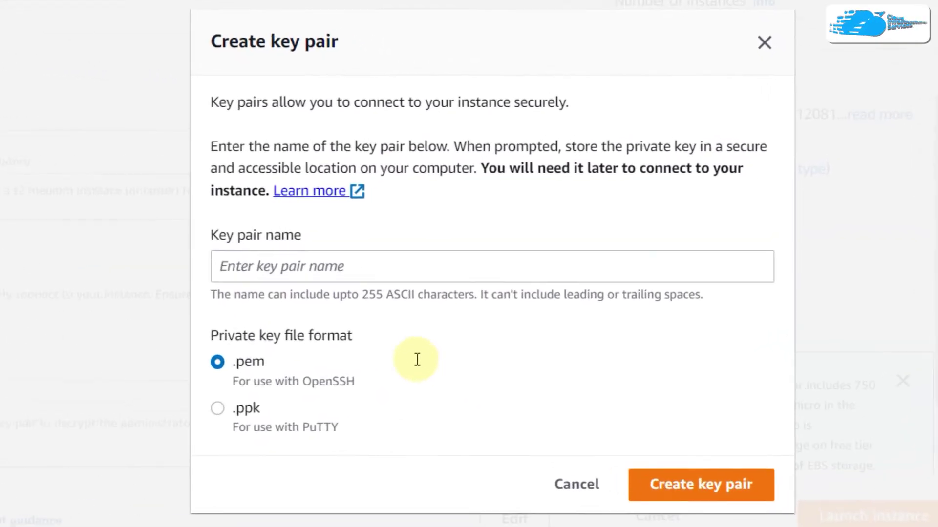
click(464, 248)
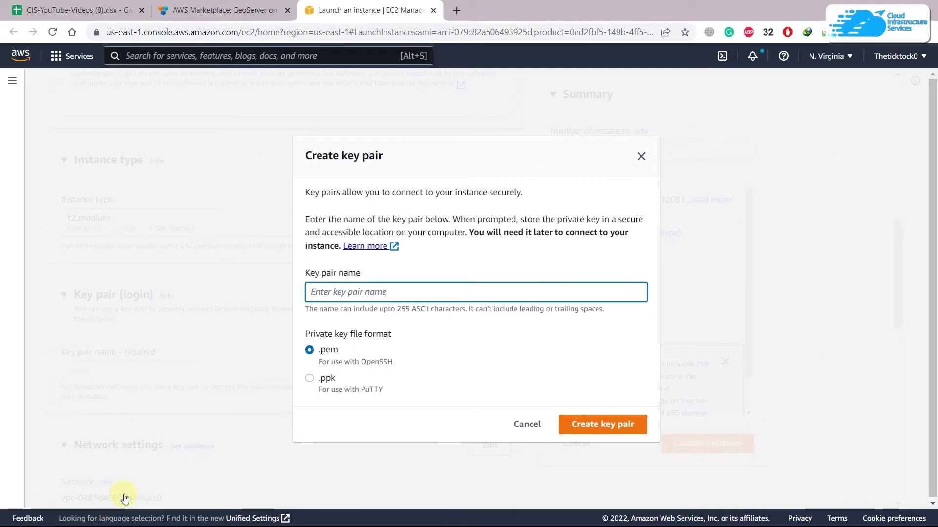
click(640, 157)
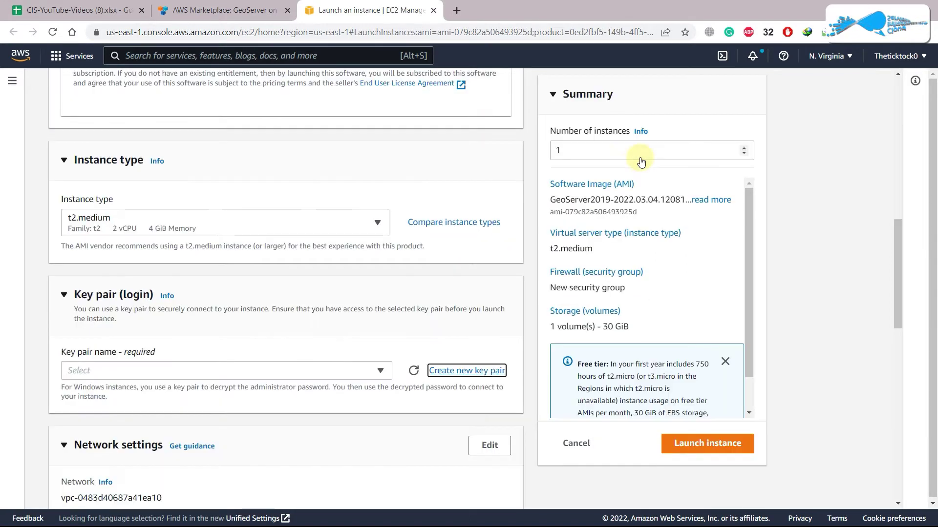
click(362, 373)
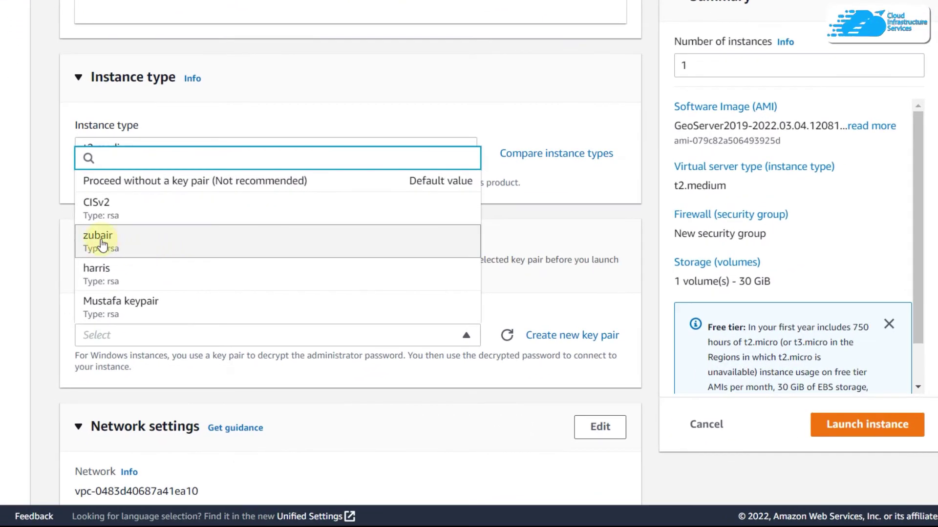
click(102, 245)
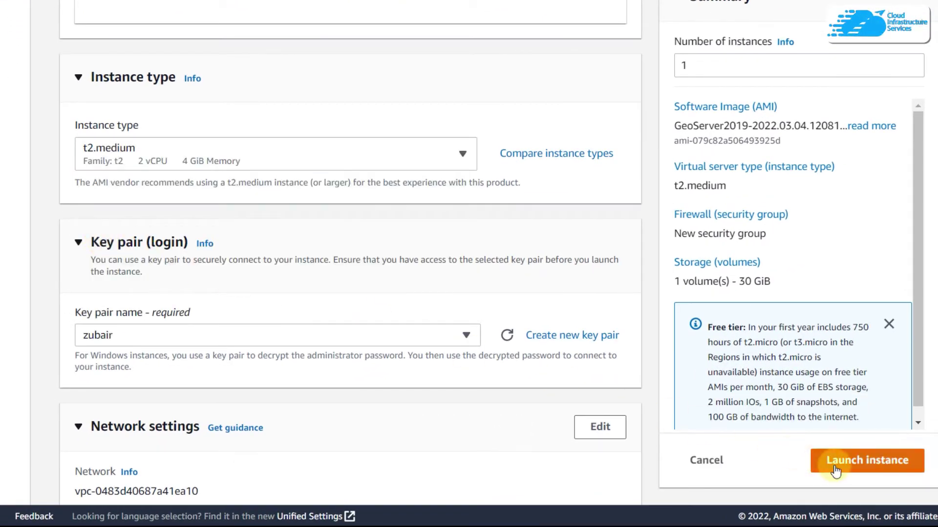
click(836, 469)
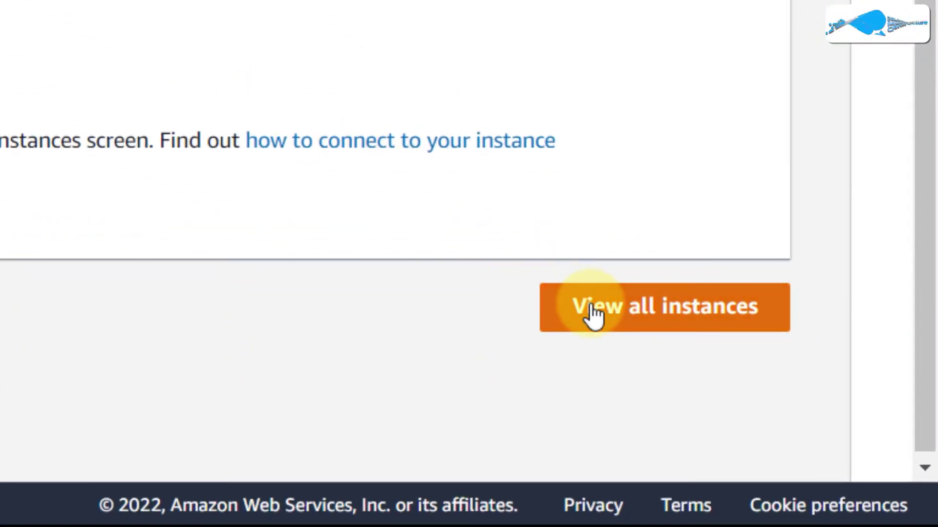
- Go from the launch status page to View all instances
click(595, 315)
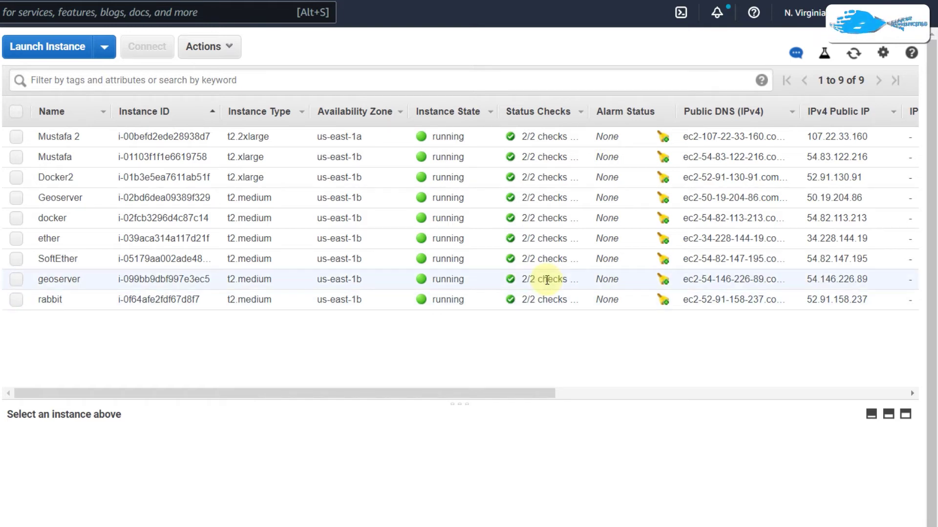
- Open Connect for the geoserver instance and decrypt the Administrator password with the .pem key file
right_click(186, 278)
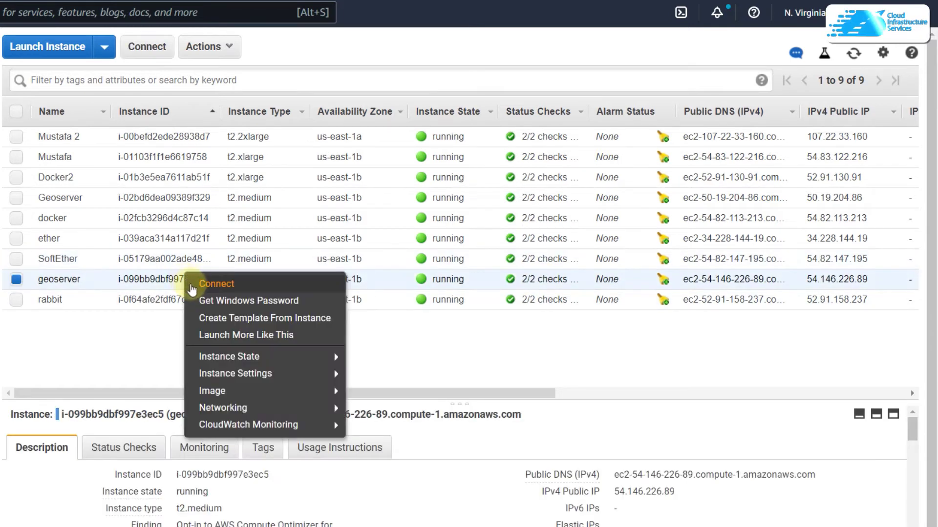
click(192, 287)
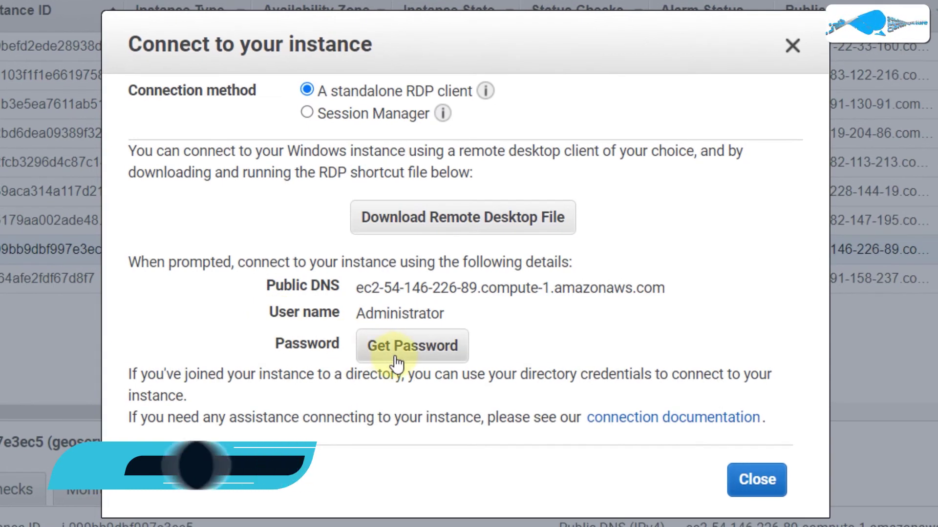
click(394, 347)
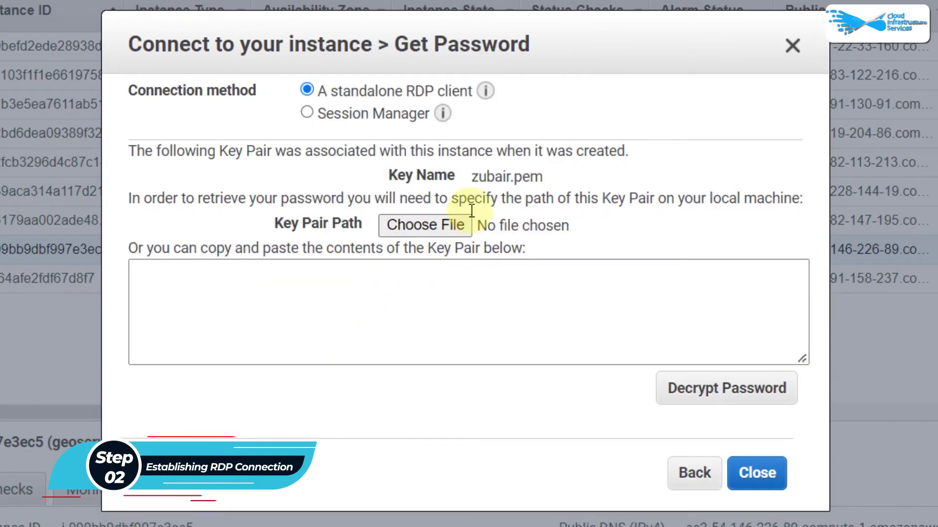
click(418, 225)
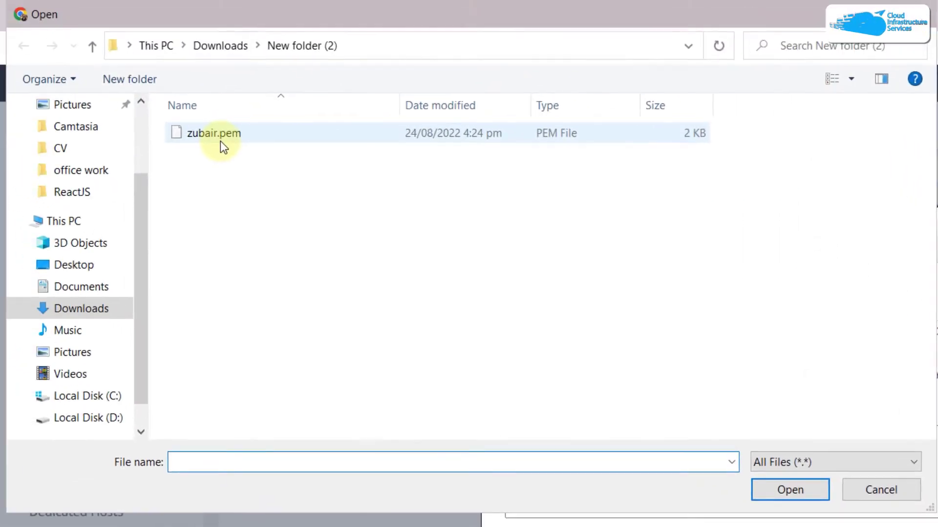
click(220, 139)
double_click(220, 142)
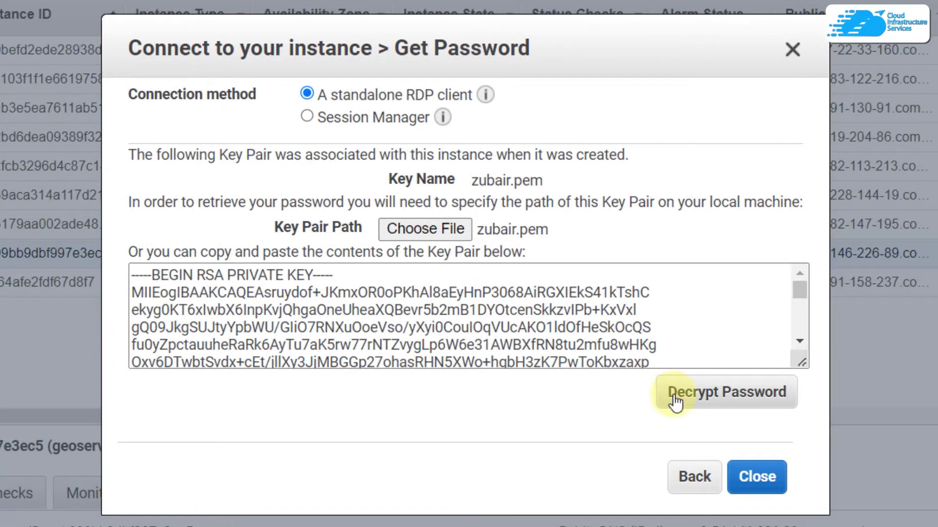
click(676, 397)
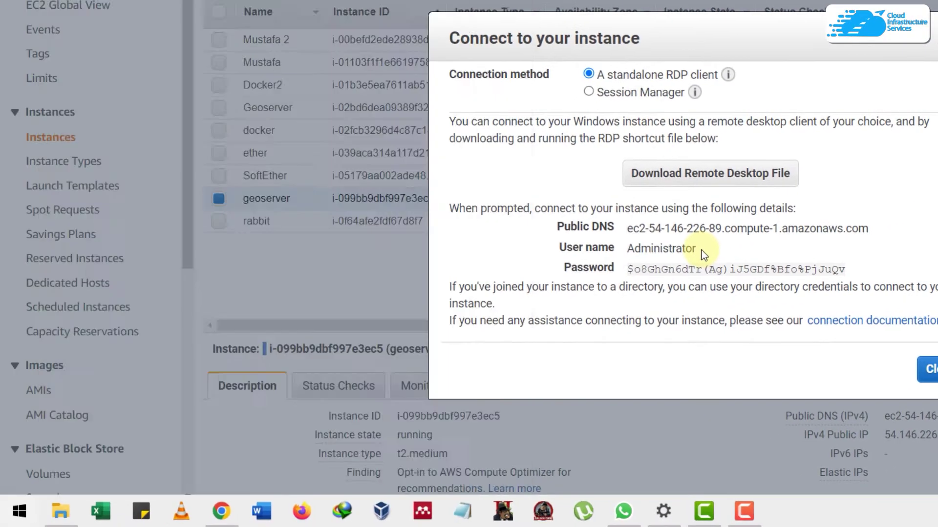
- Launch Remote Desktop Connection and connect to the instance's copied public DNS
key(super)
text(rem)
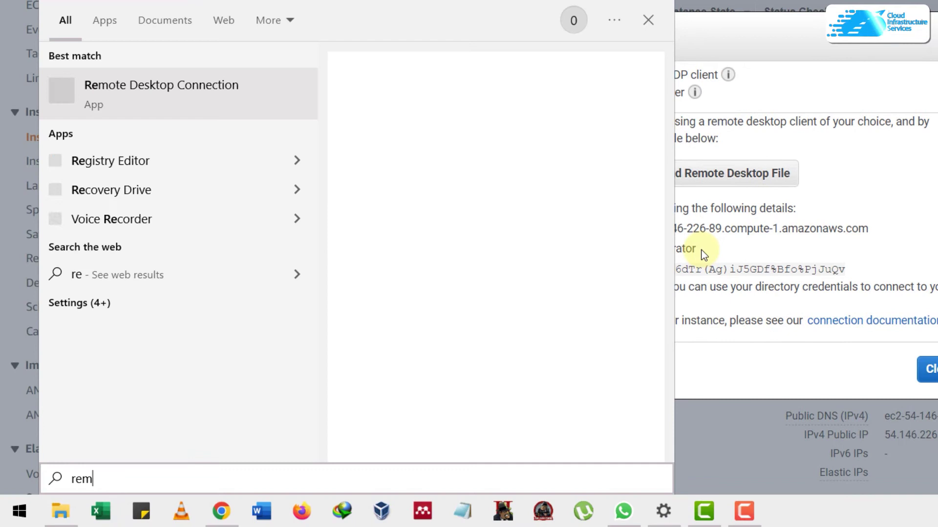
text(o)
key(Return)
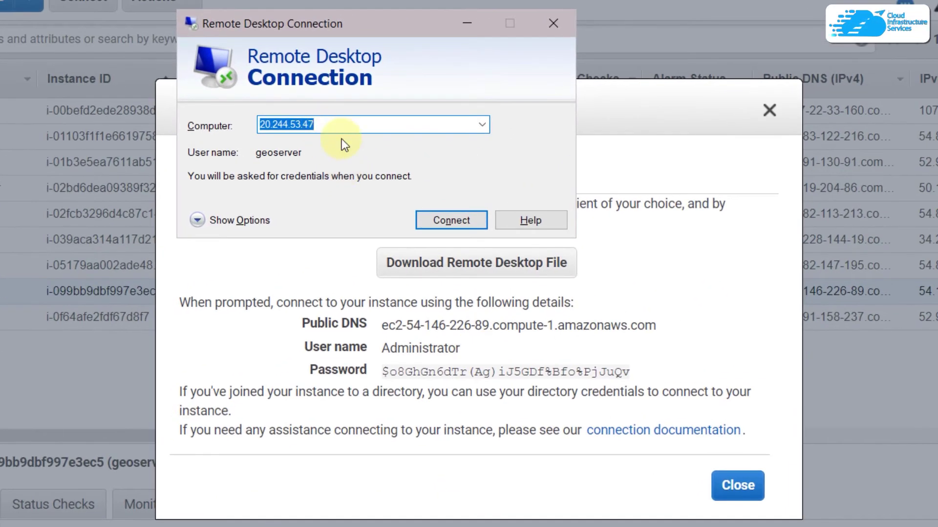
drag(373, 324, 656, 323)
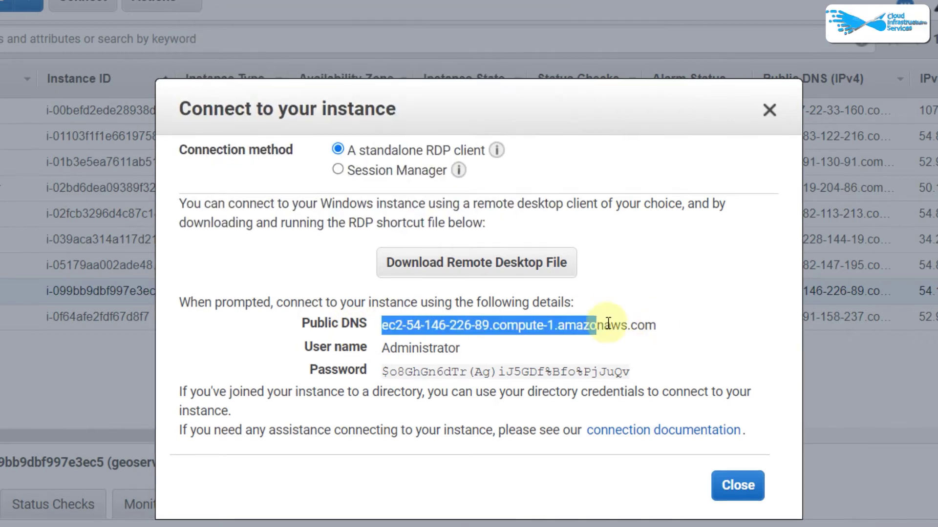
key(ctrl+c)
key(alt+Tab)
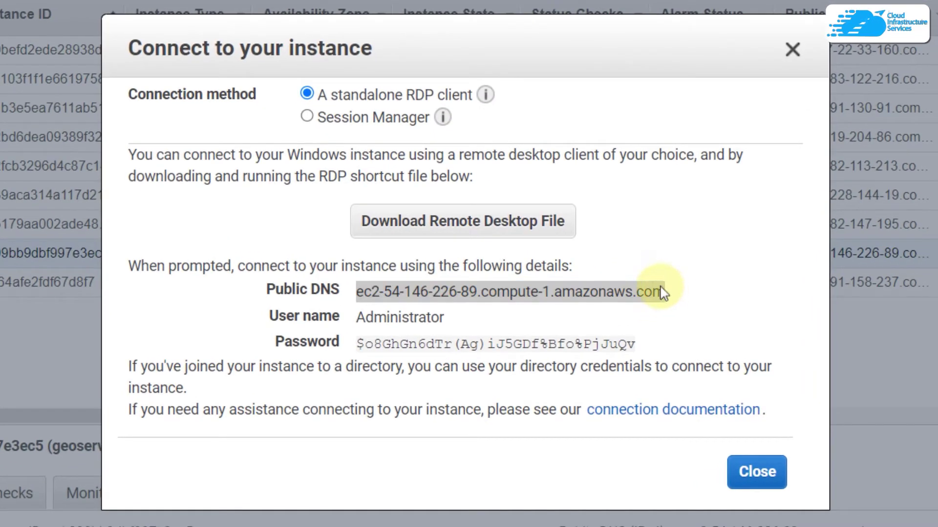
key(ctrl+v)
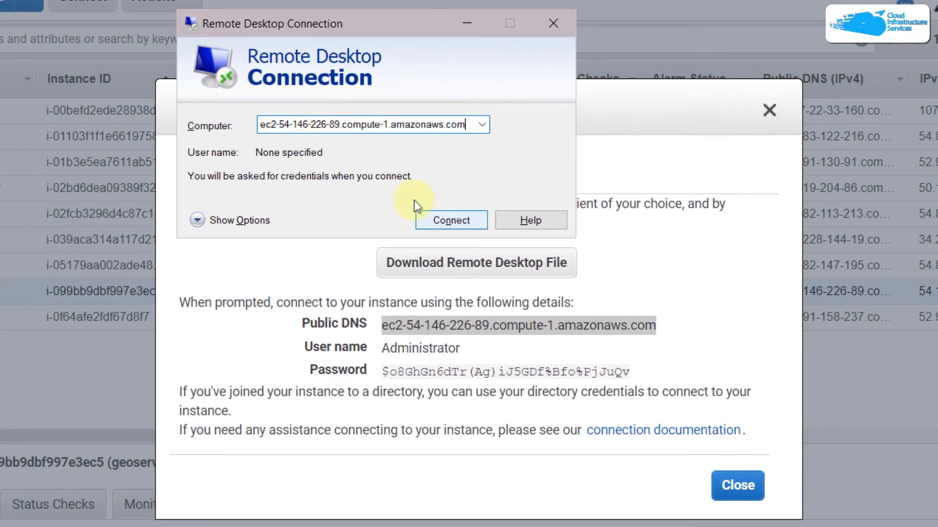
click(442, 222)
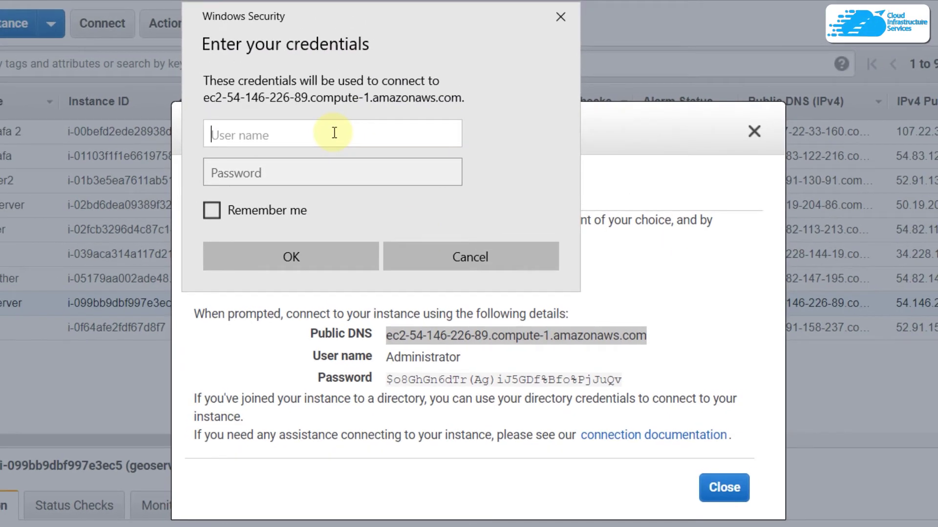
- Sign in as Administrator with the password copied from the EC2 console
text(Administrator)
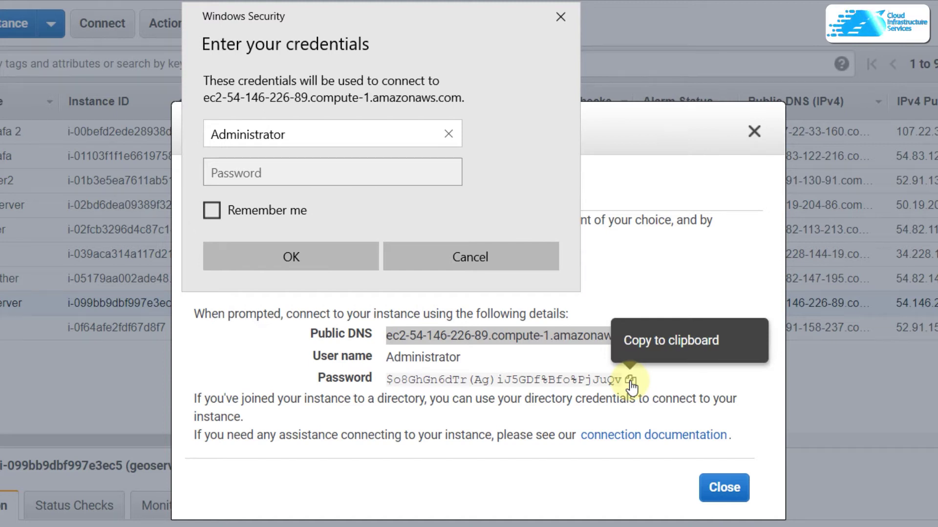
click(631, 381)
key(alt+Tab)
click(391, 176)
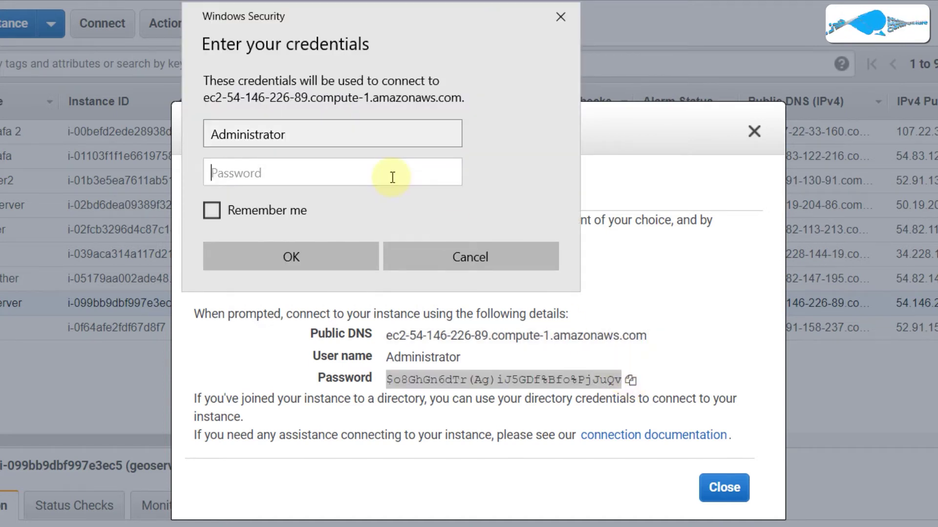
key(ctrl+v)
click(280, 249)
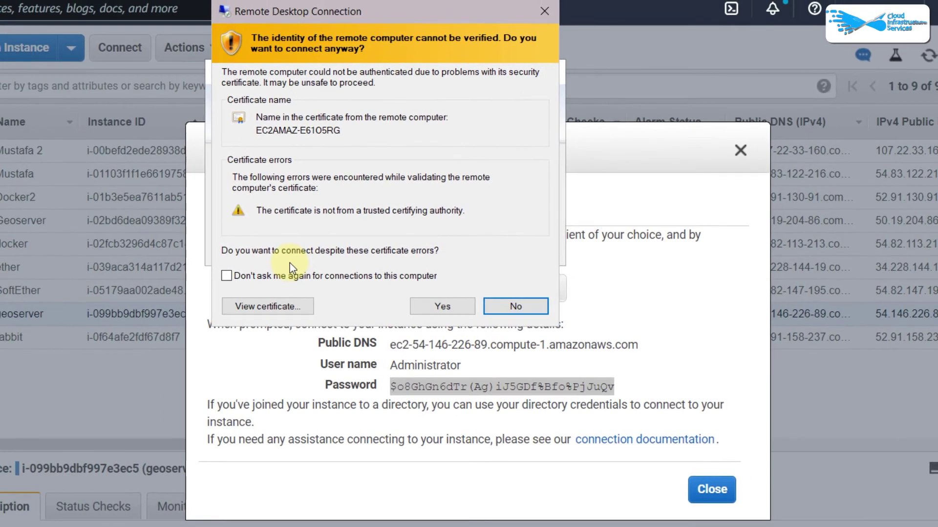
- Accept the certificate warning and run the StartGeo script on the remote desktop
click(428, 305)
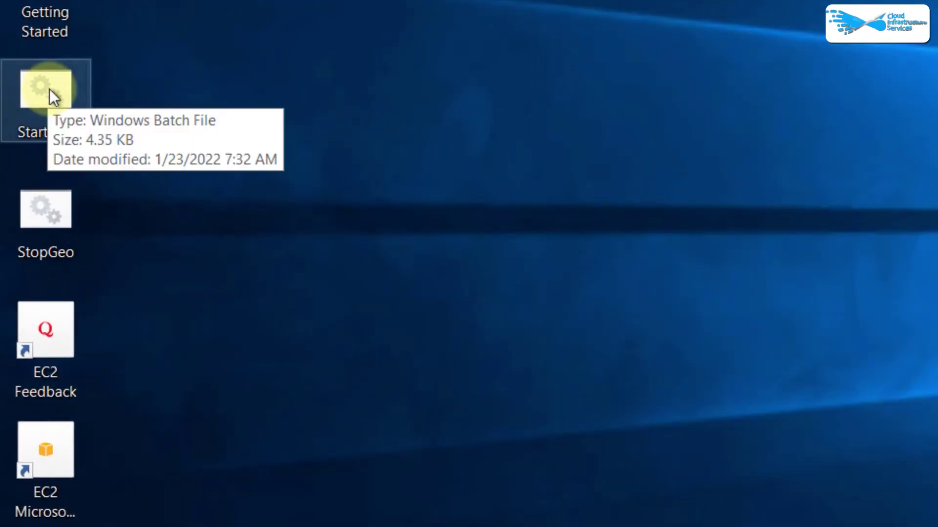
double_click(48, 89)
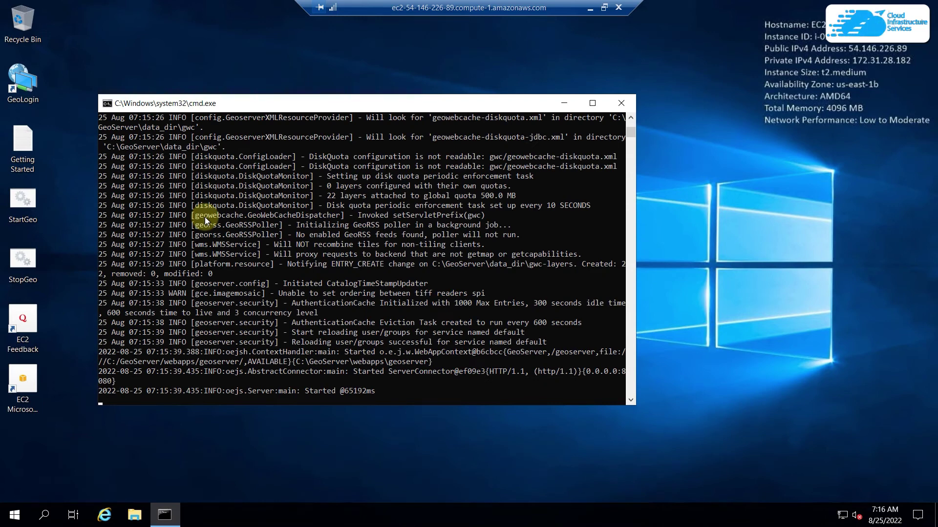
click(33, 97)
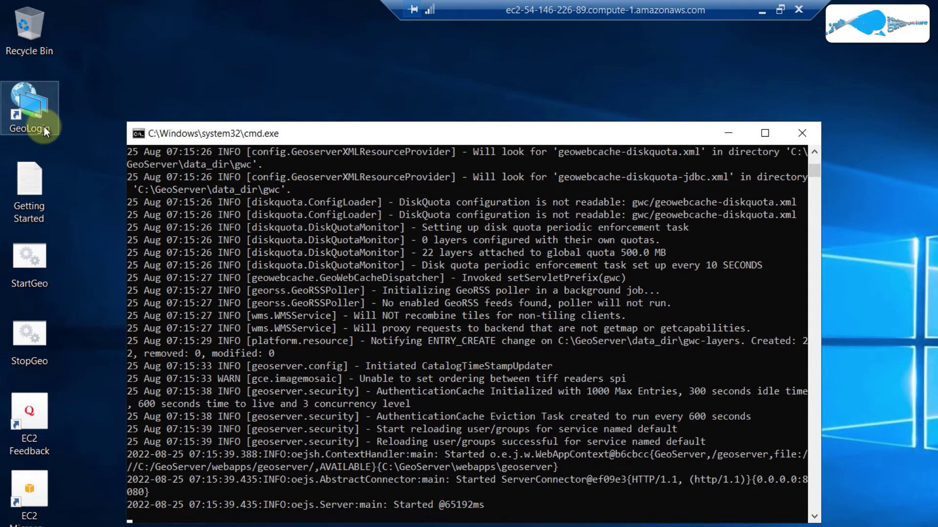
- Open the GeoLogin shortcut to the localhost GeoServer admin page and enter username 'admin'
click(36, 111)
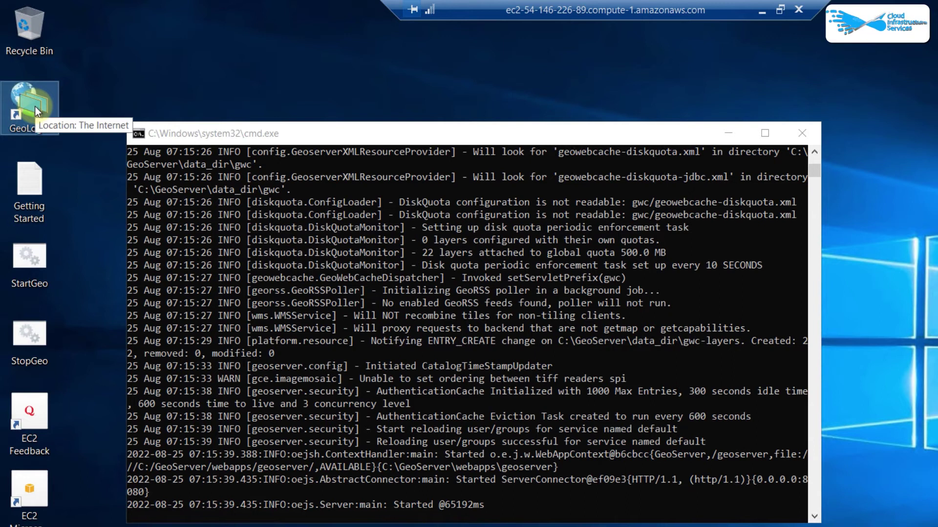
double_click(36, 109)
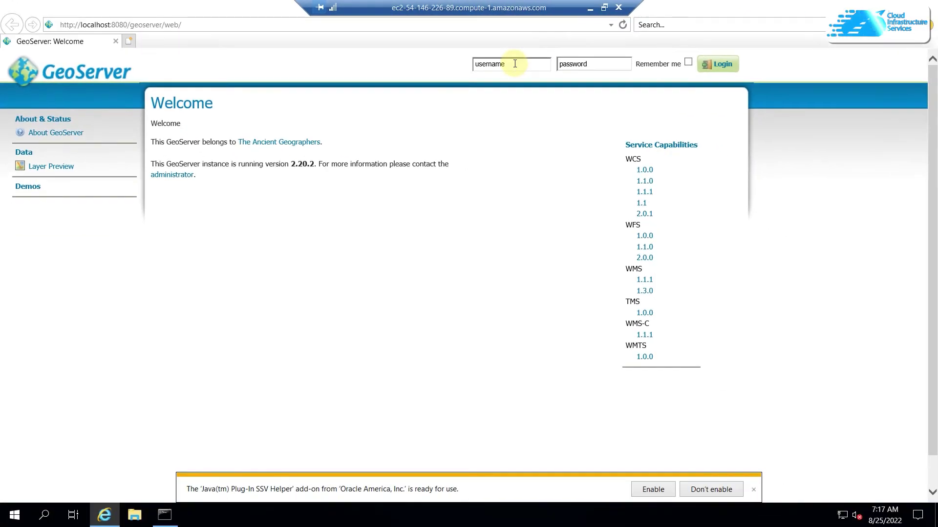
click(515, 63)
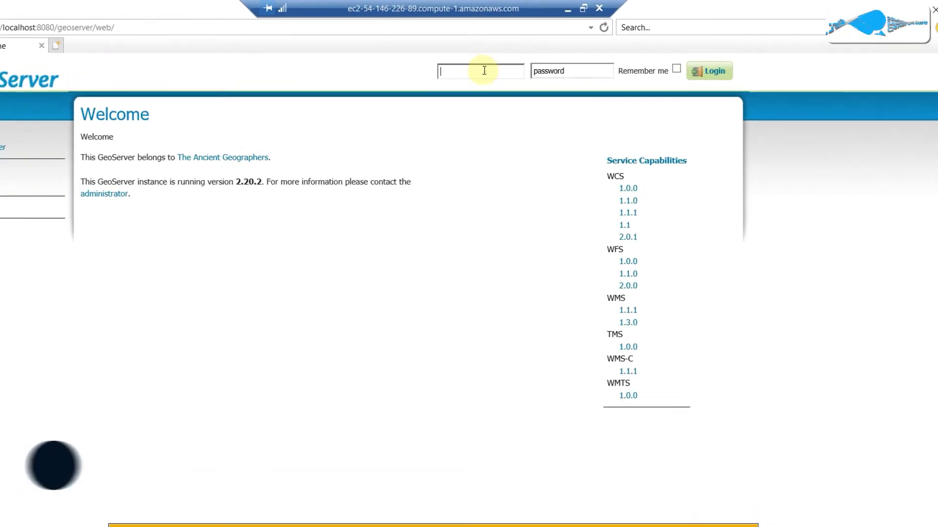
text(admin)
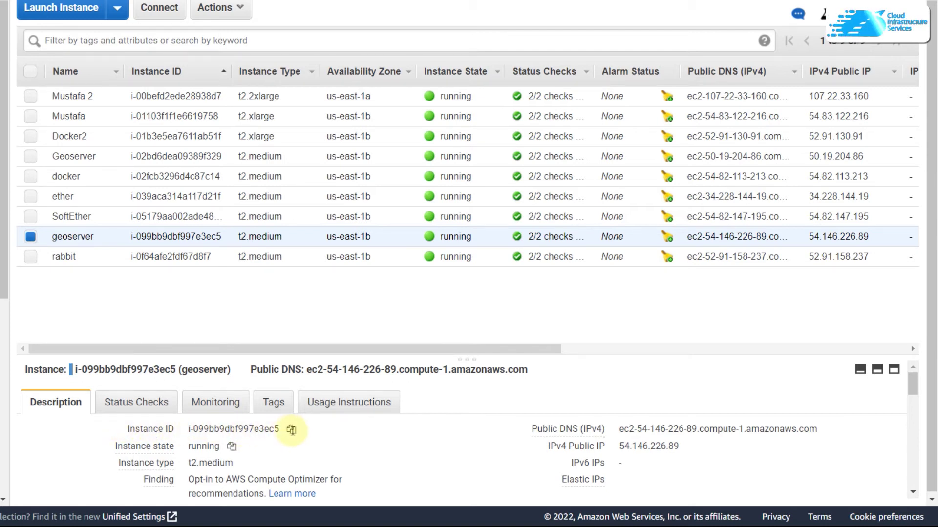
- Copy the instance's Instance ID, paste it as the GeoServer password, and log in
click(291, 431)
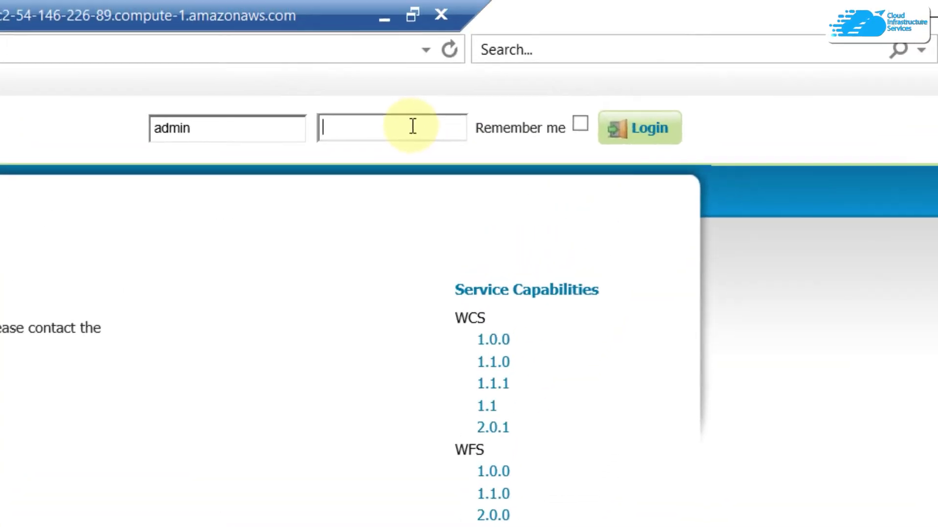
key(ctrl+v)
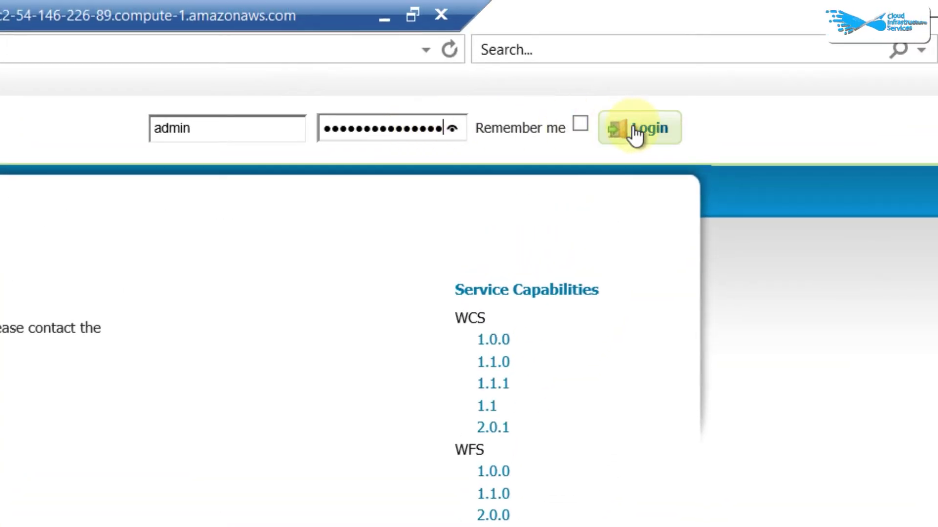
click(634, 131)
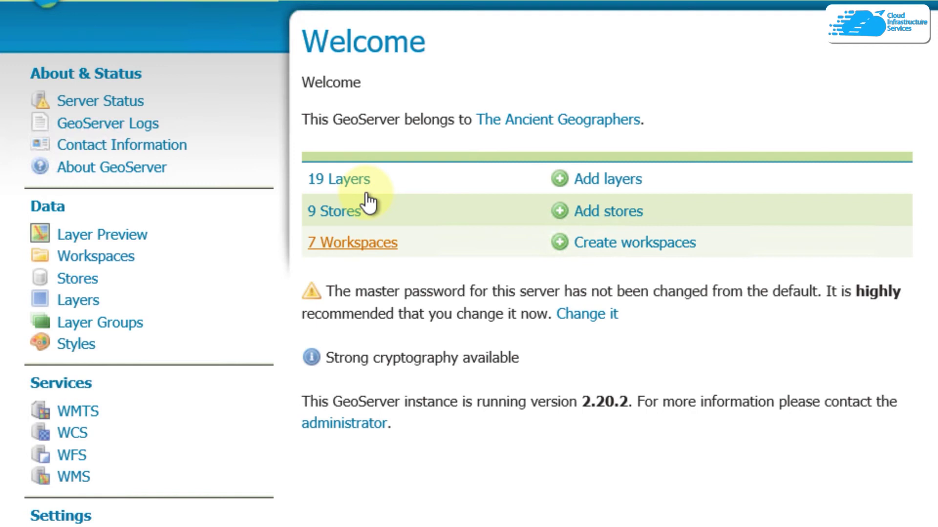
- Scroll the GeoServer admin sidebar down to reveal the Security section links
click(589, 177)
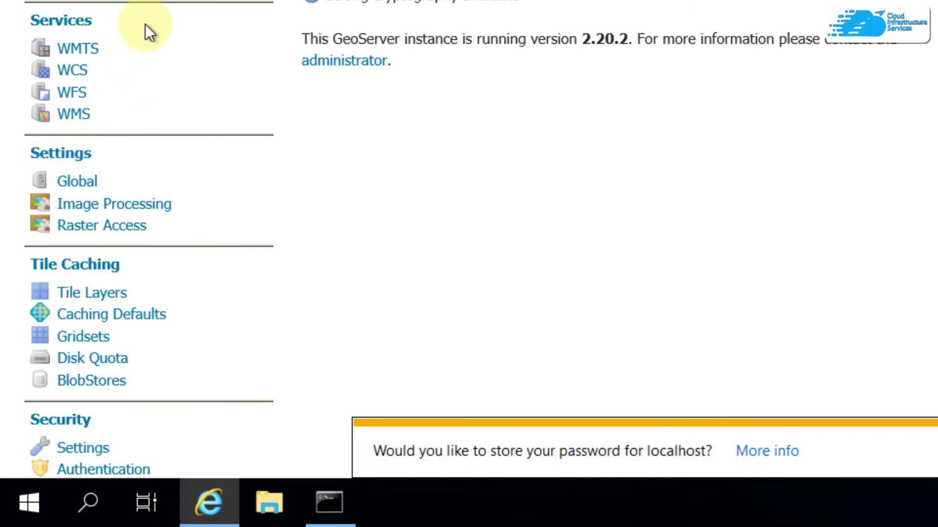
scroll(148, 34, down, 3)
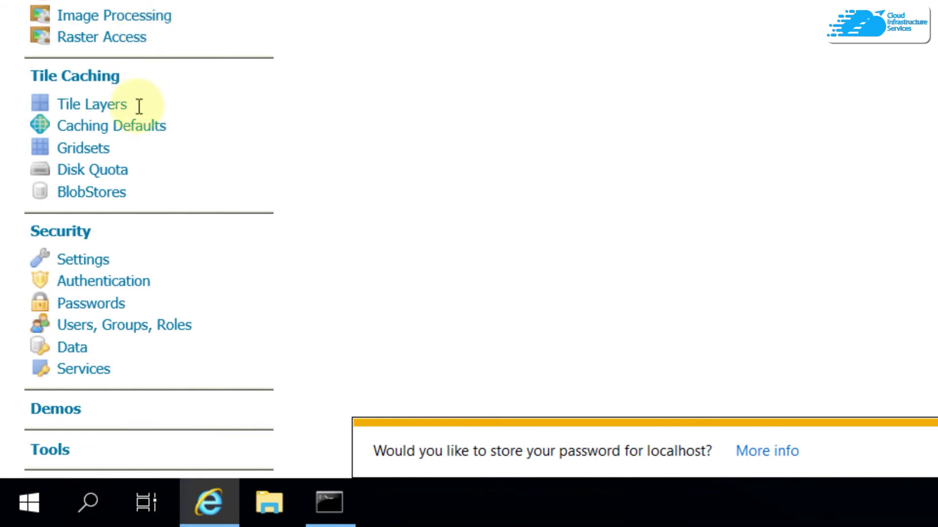
- Open Users, Groups, Roles and its Users/Groups tab, showing the lone enabled admin user
click(117, 337)
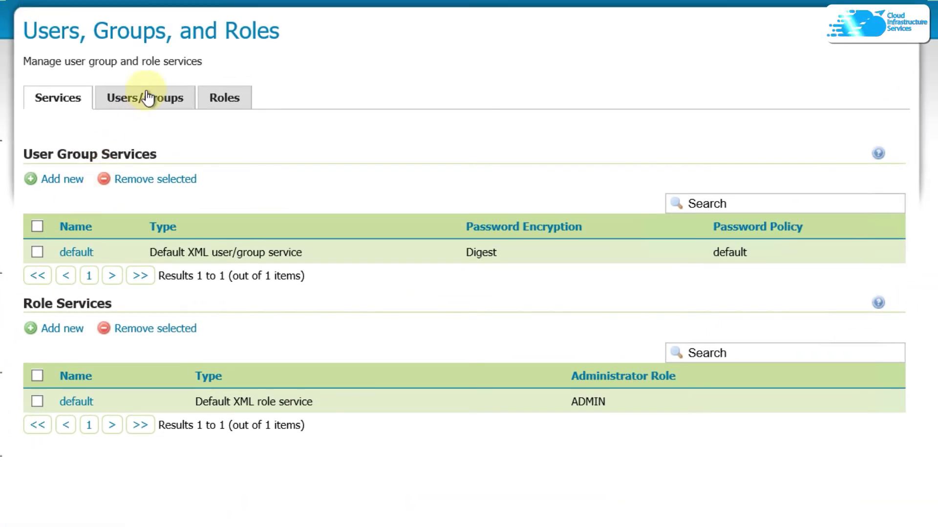
click(147, 98)
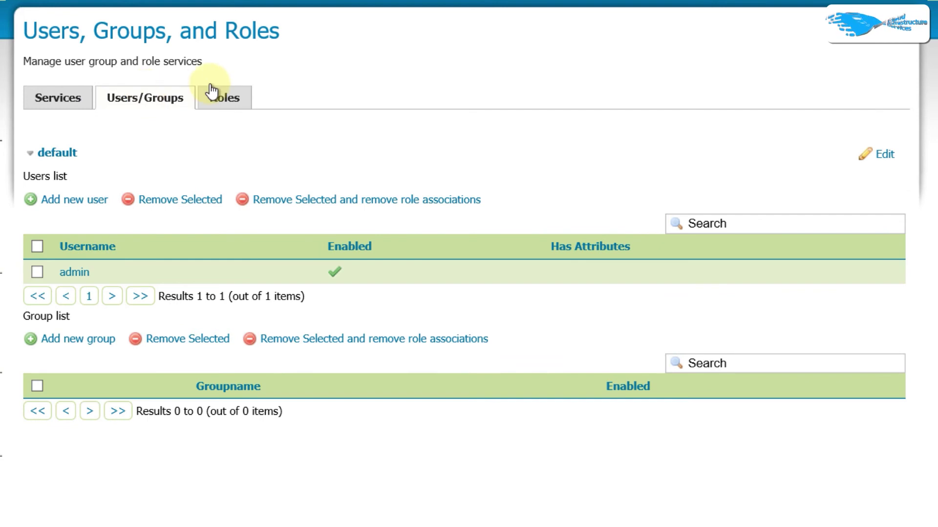